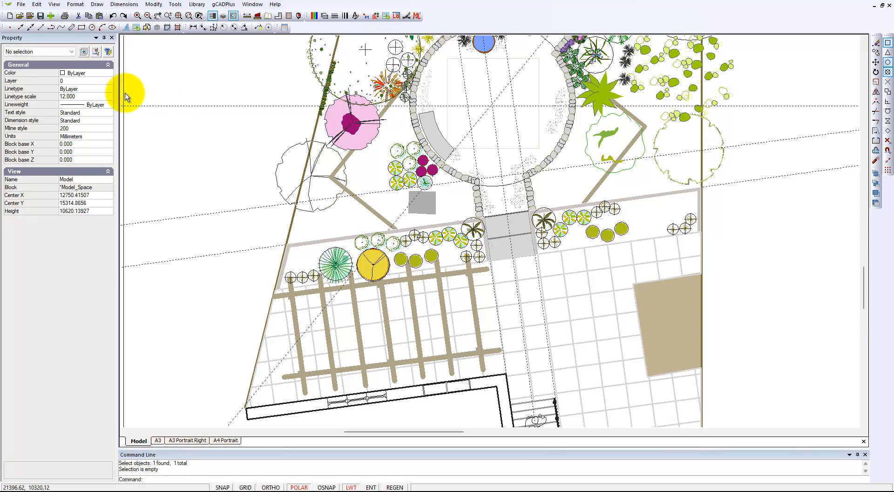
Try to save the garden plan as an AutoCAD Drawing eXchange Format (*.dxf) file named test with the standard Save As.
{"action": "left_click", "coordinate": [21, 4]}
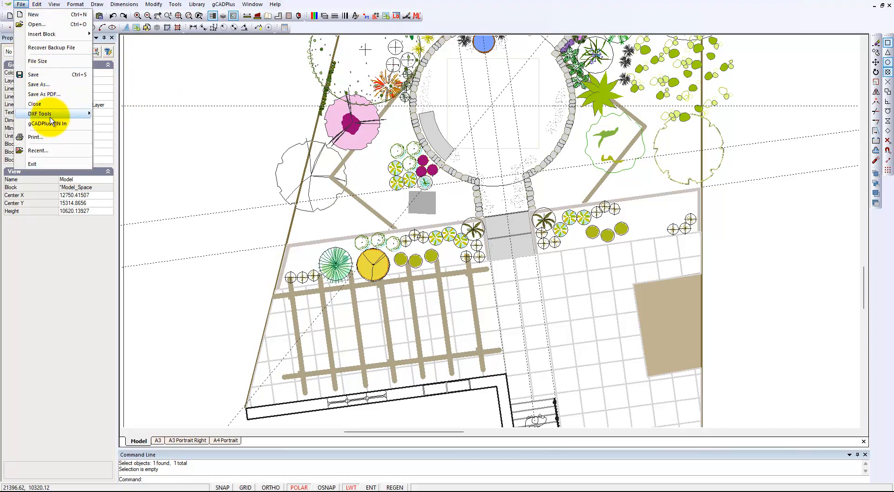
{"action": "left_click", "coordinate": [40, 86]}
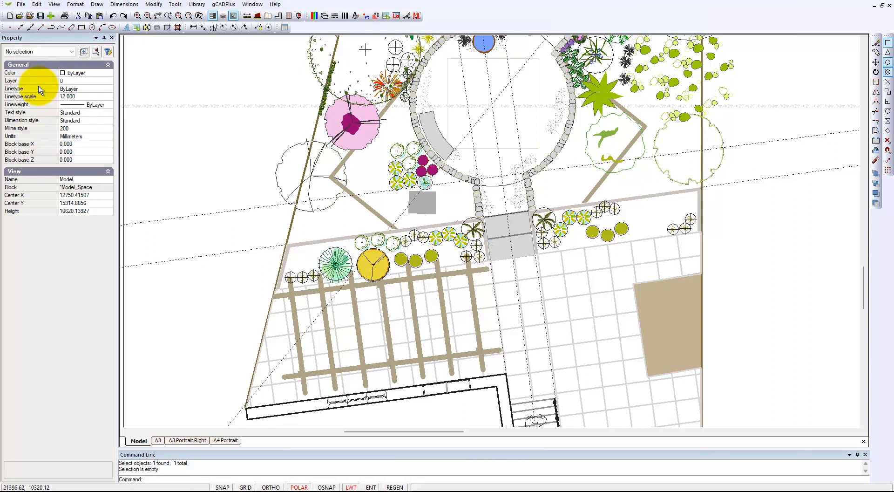
{"action": "left_click", "coordinate": [520, 328]}
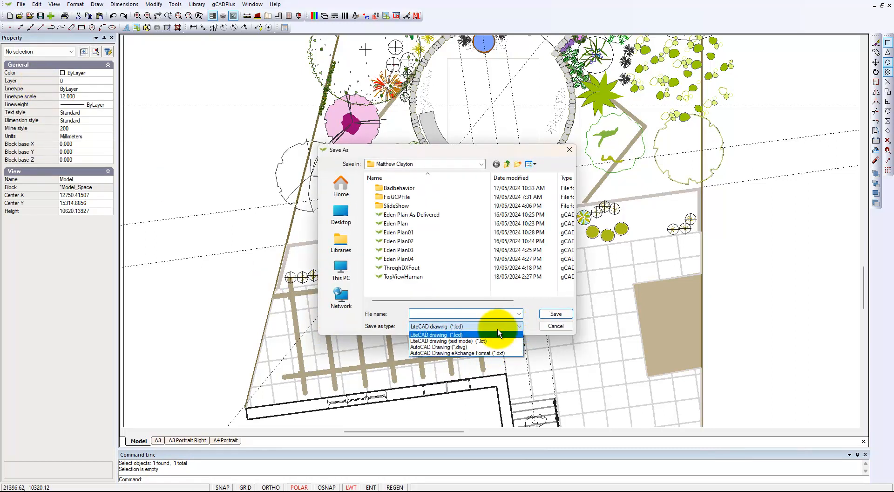
{"action": "left_click", "coordinate": [476, 353]}
{"action": "left_click", "coordinate": [410, 312]}
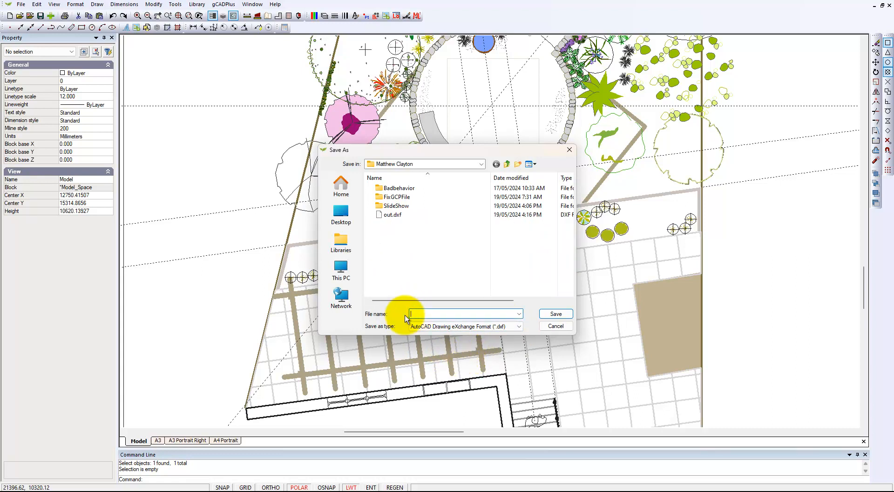
{"action": "type", "text": "test"}
{"action": "left_click", "coordinate": [554, 313]}
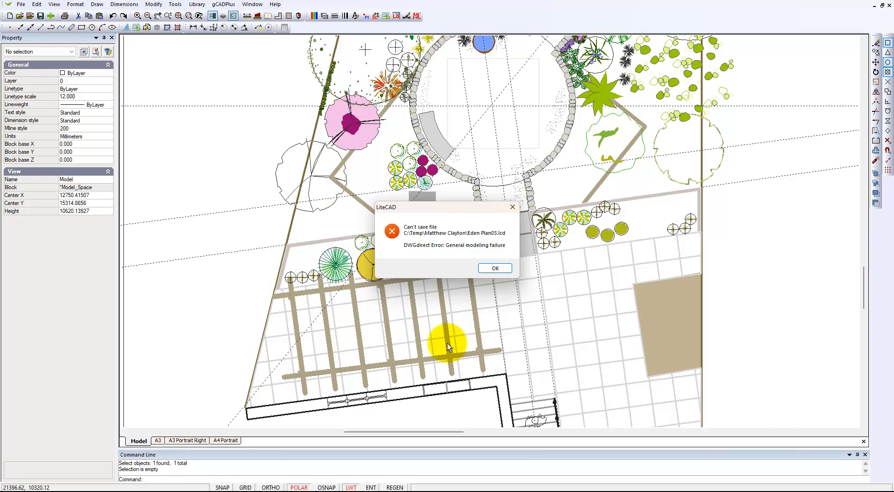
{"action": "key", "text": "Return"}
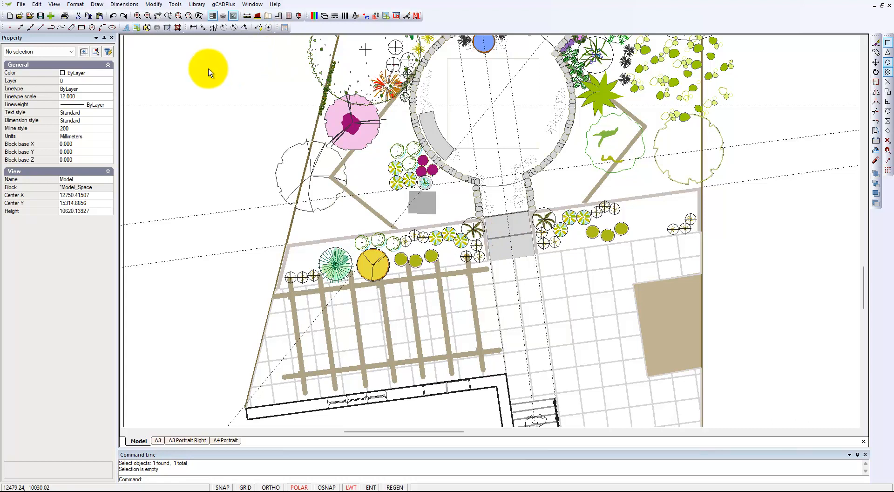
Export the plan with gCADPlus DXF Out as a DXF 2007 file named test in C:\ODA\in.
{"action": "left_click", "coordinate": [22, 7]}
{"action": "mouse_move", "coordinate": [72, 117]}
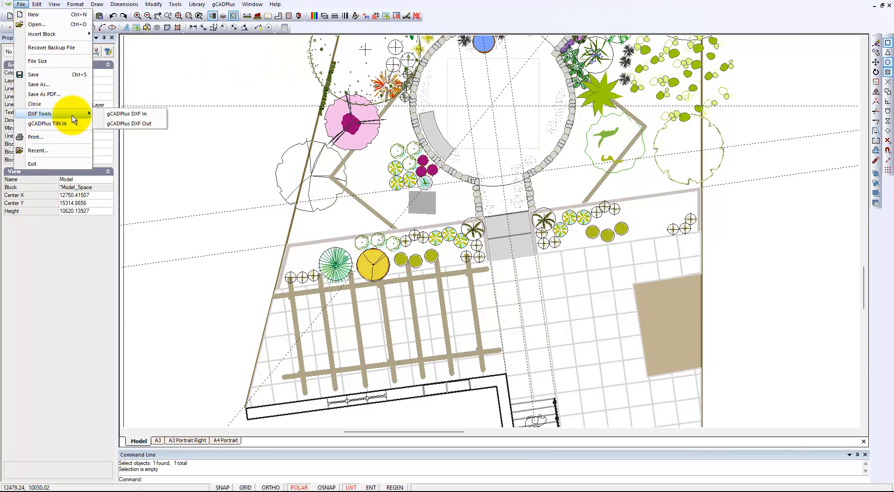
{"action": "left_click", "coordinate": [147, 128]}
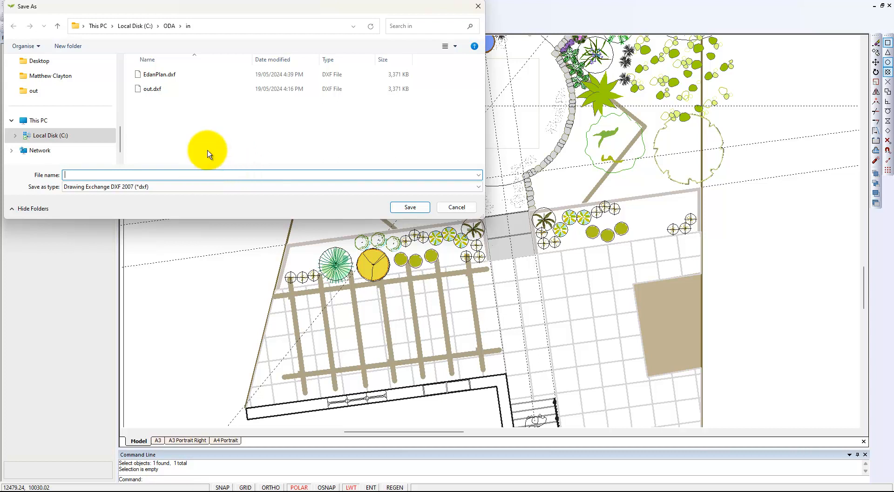
{"action": "type", "text": "test"}
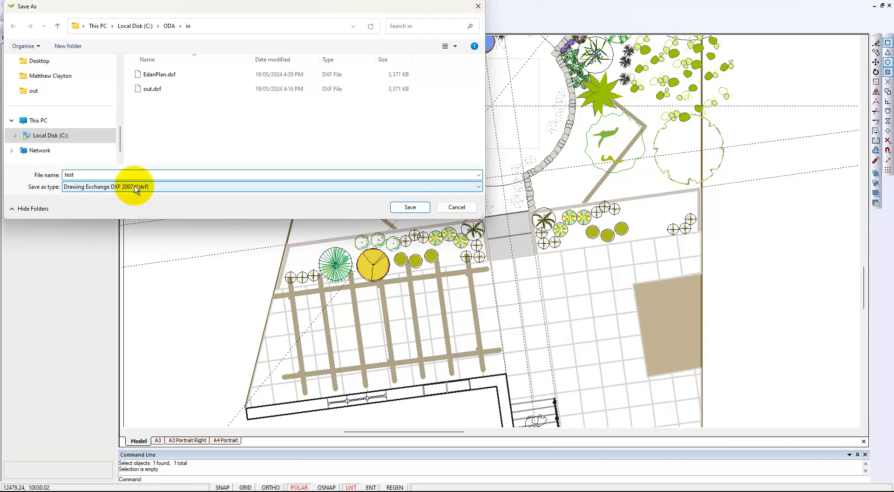
{"action": "left_click", "coordinate": [409, 207]}
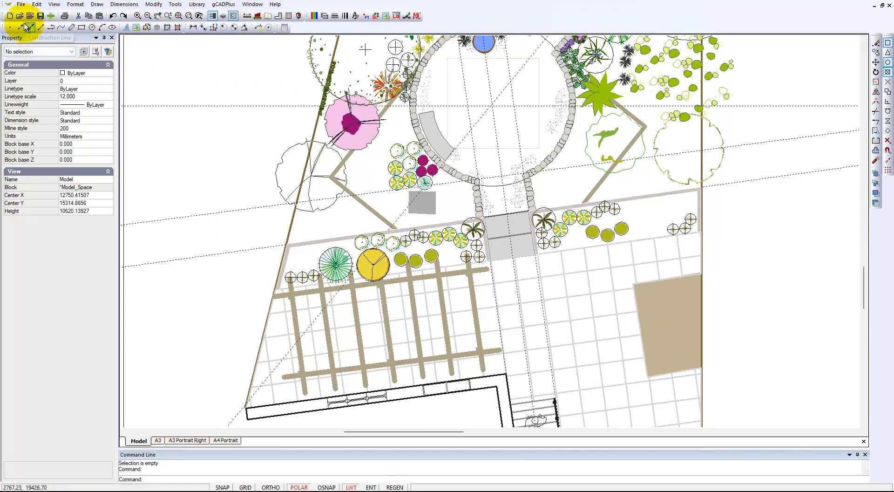
Open the exported test.dxf from the C:\ODA\in folder, using the AutoCAD Drawing eXchange Format file type.
{"action": "left_click", "coordinate": [21, 4]}
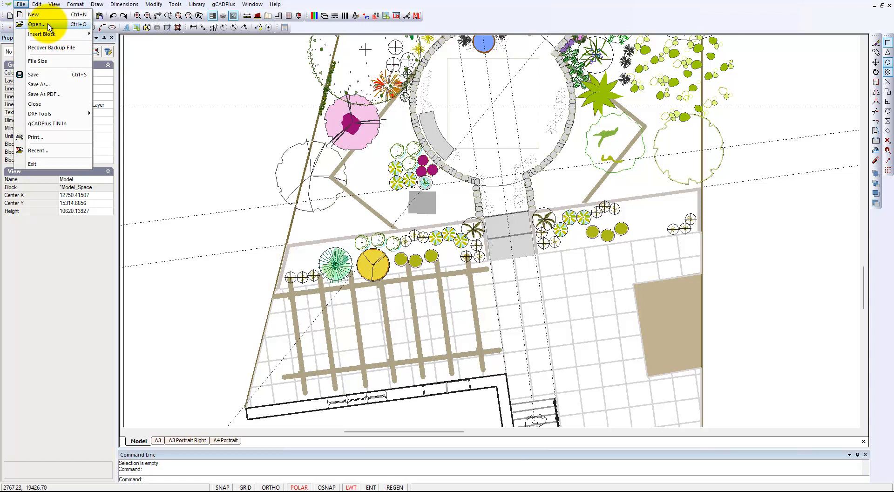
{"action": "left_click", "coordinate": [38, 24]}
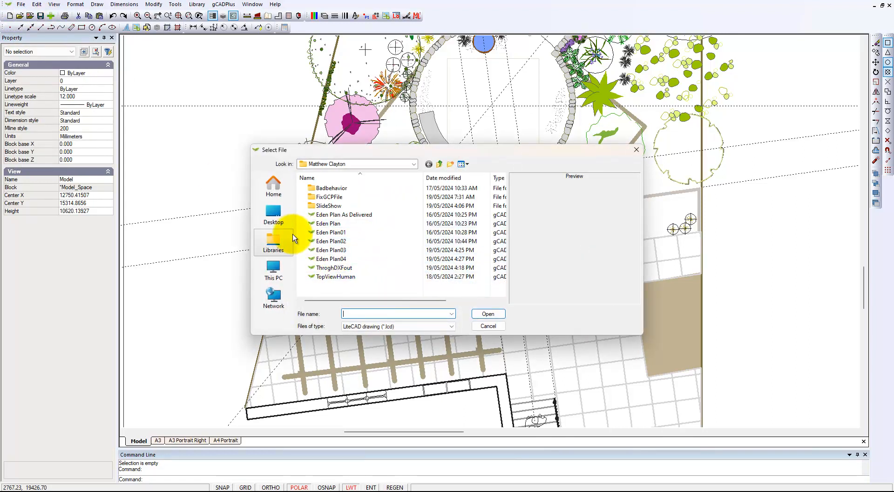
{"action": "left_click", "coordinate": [288, 269]}
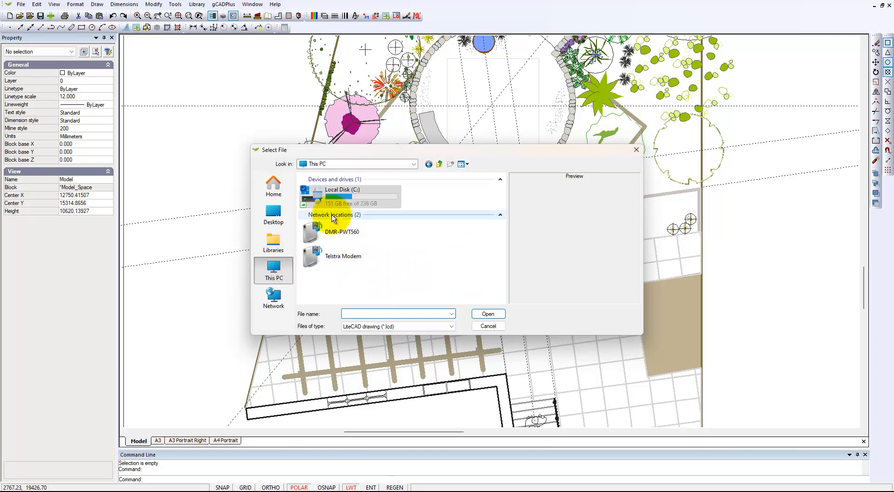
{"action": "double_click", "coordinate": [342, 195]}
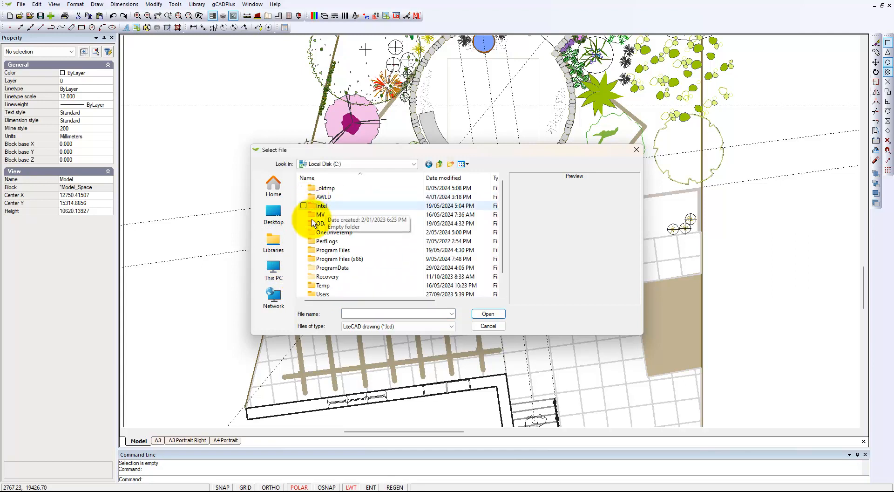
{"action": "left_click", "coordinate": [313, 224]}
{"action": "double_click", "coordinate": [312, 224]}
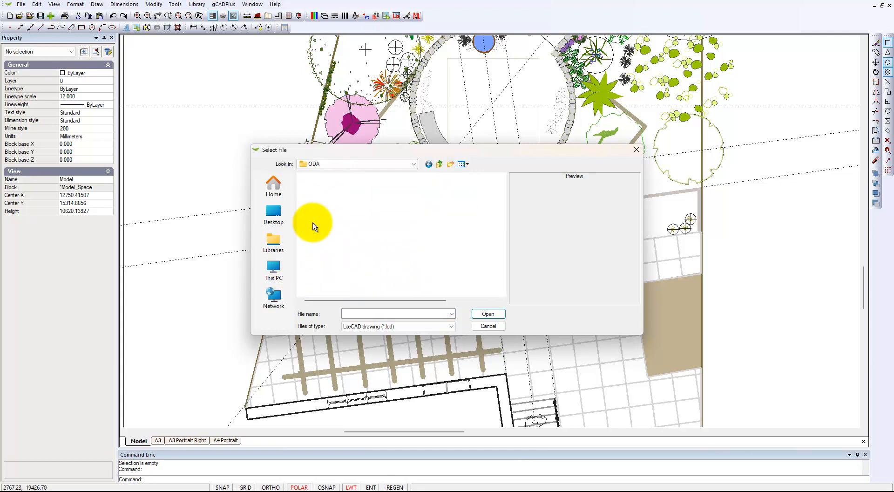
{"action": "left_click", "coordinate": [312, 191]}
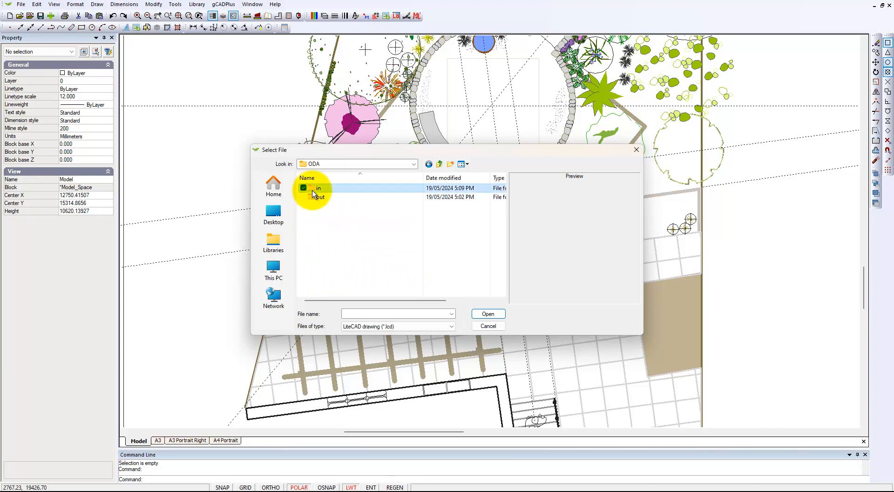
{"action": "double_click", "coordinate": [312, 190]}
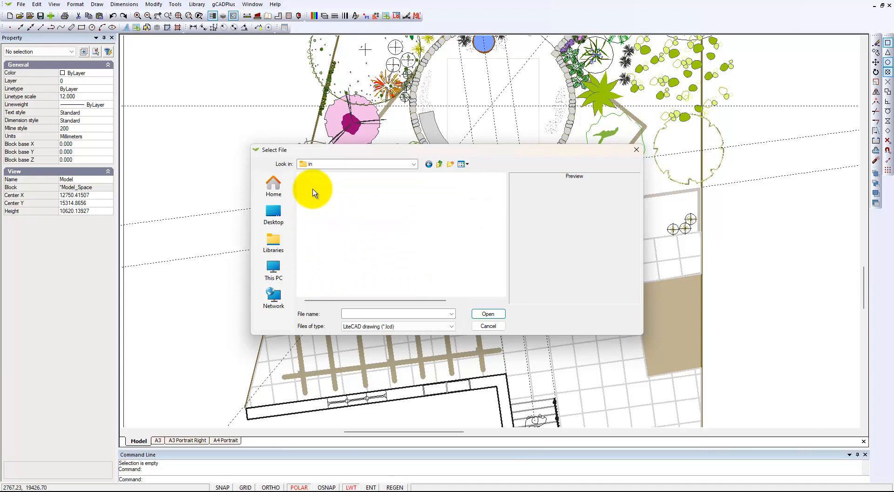
{"action": "left_click", "coordinate": [452, 327]}
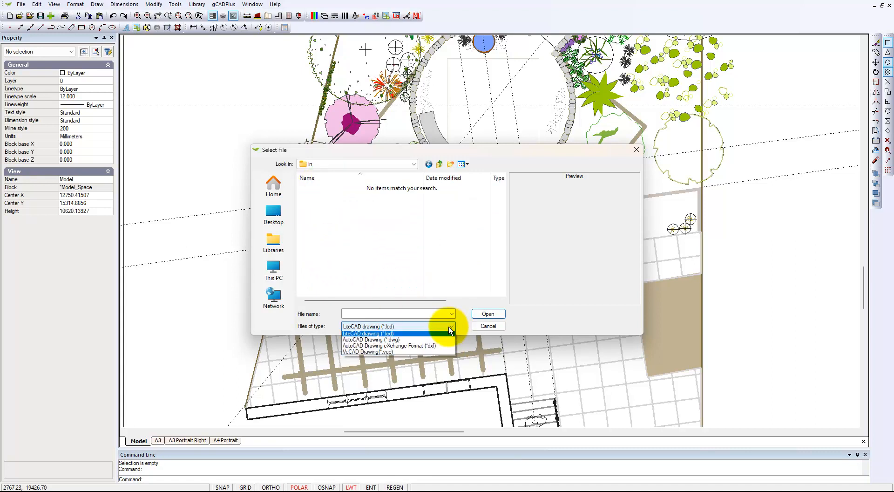
{"action": "left_click", "coordinate": [415, 346]}
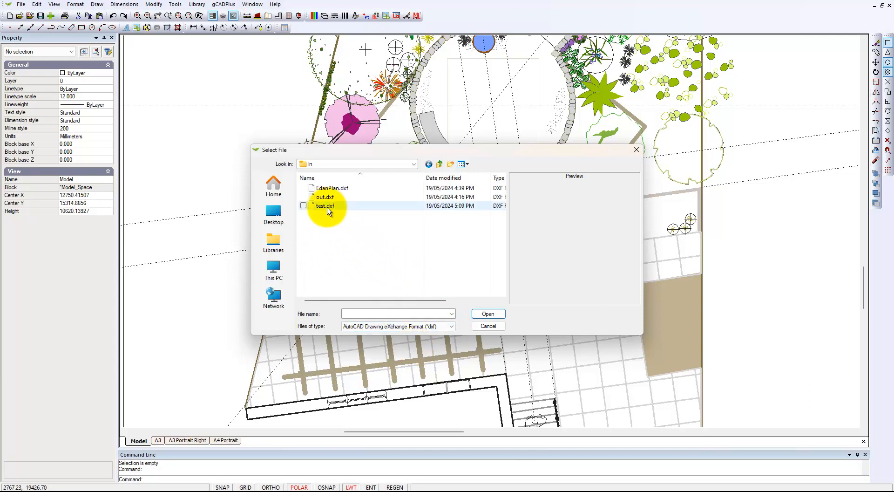
{"action": "left_click", "coordinate": [326, 207]}
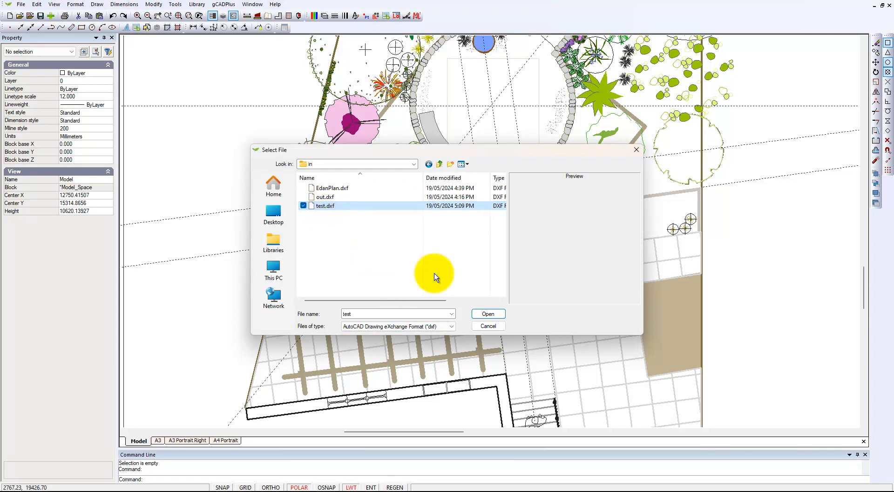
{"action": "left_click", "coordinate": [487, 314]}
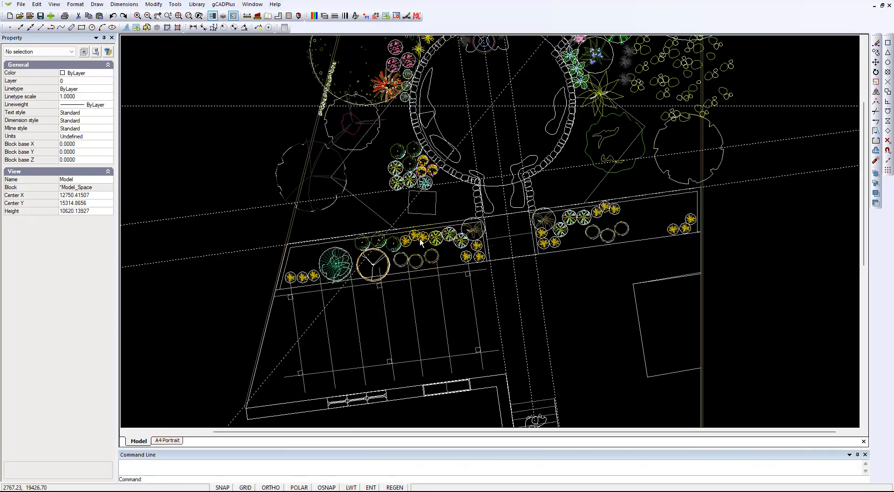
Examine the reopened plan and check the block properties of the large tree beside the circular path, leaving nothing selected.
{"action": "scroll", "coordinate": [363, 254], "scroll_direction": "down", "scroll_amount": 3}
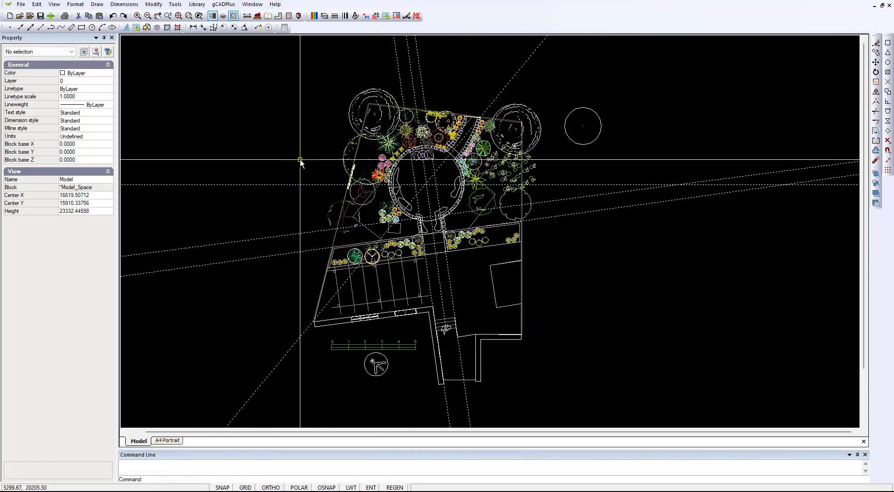
{"action": "scroll", "coordinate": [397, 193], "scroll_direction": "up", "scroll_amount": 2}
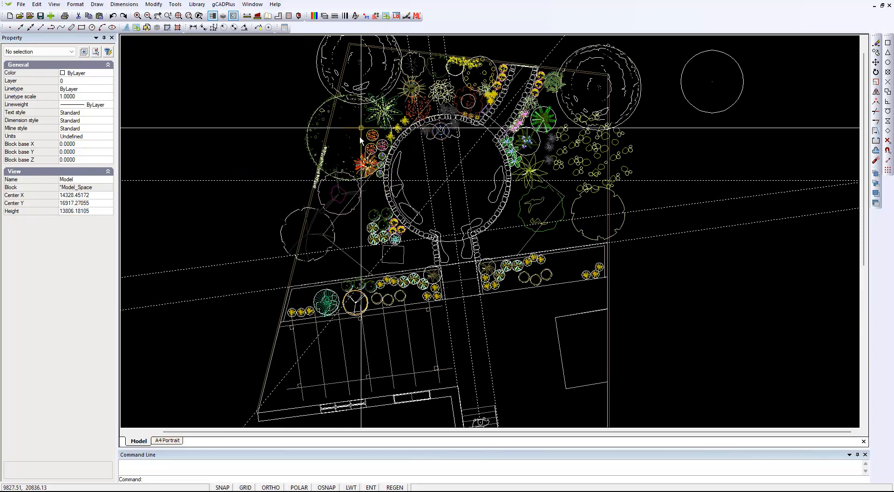
{"action": "left_click", "coordinate": [370, 165]}
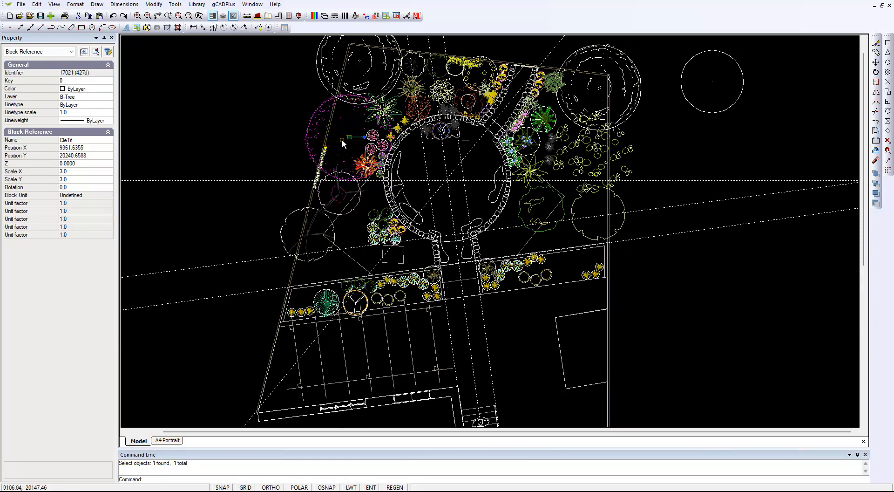
{"action": "key", "text": "Escape"}
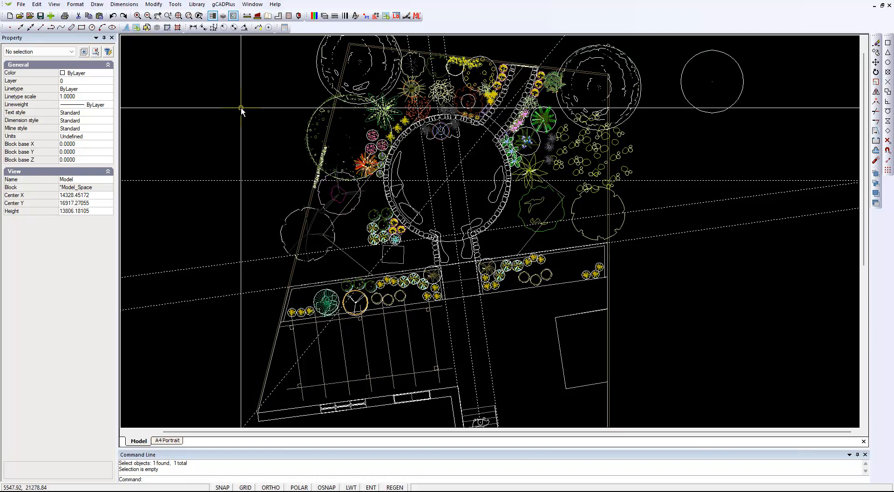
Save the reopened drawing with the standard Save As as an AutoCAD Drawing eXchange Format (*.dxf) file named secondpass.
{"action": "left_click", "coordinate": [21, 5]}
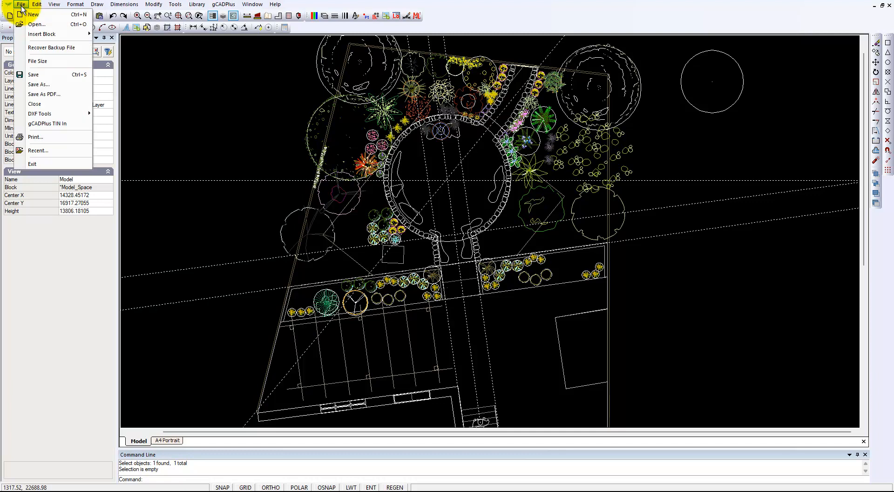
{"action": "left_click", "coordinate": [43, 85]}
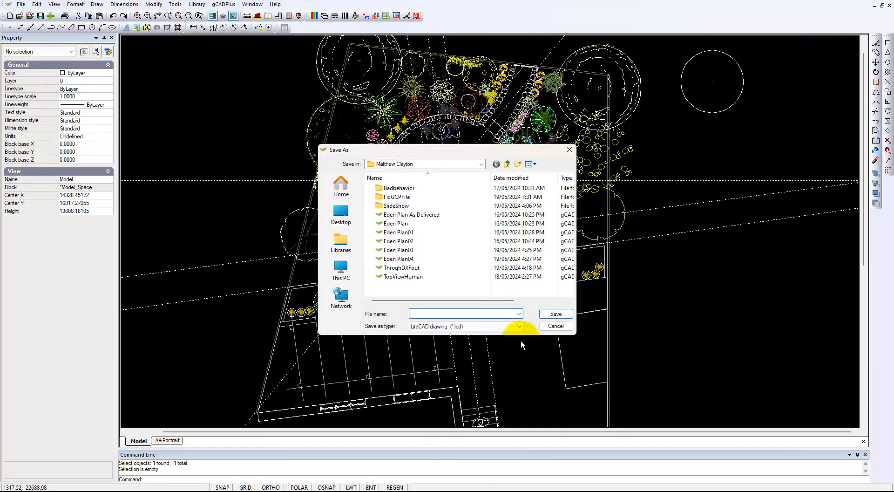
{"action": "left_click", "coordinate": [518, 326]}
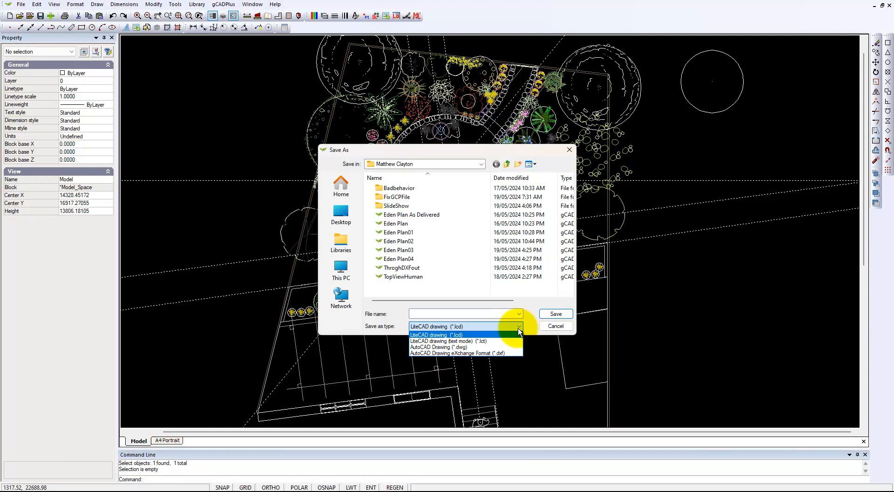
{"action": "left_click", "coordinate": [495, 353]}
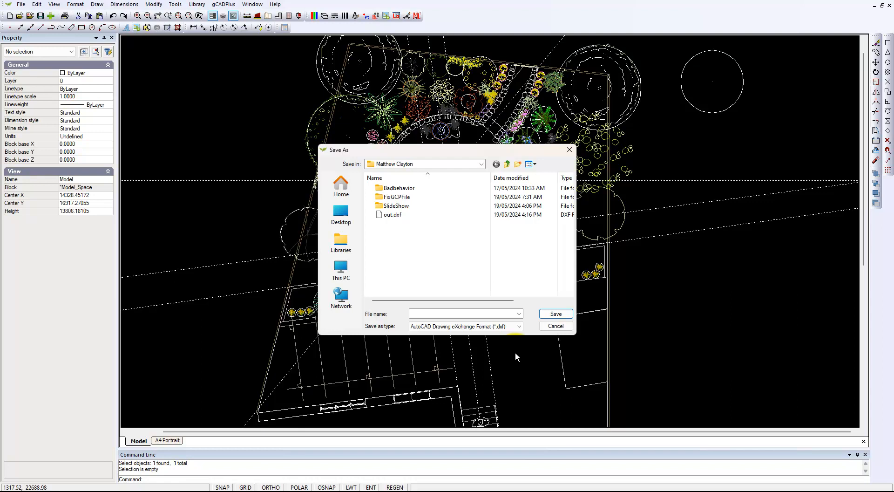
{"action": "key", "text": "Up"}
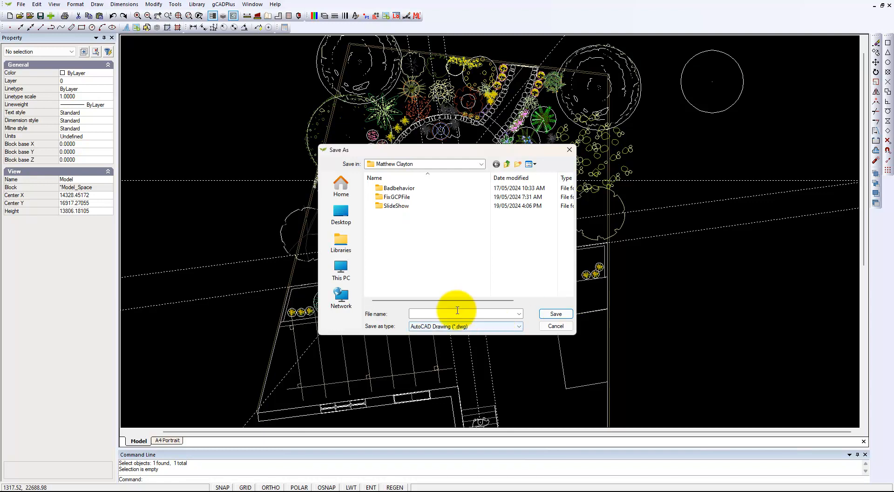
{"action": "left_click", "coordinate": [449, 313]}
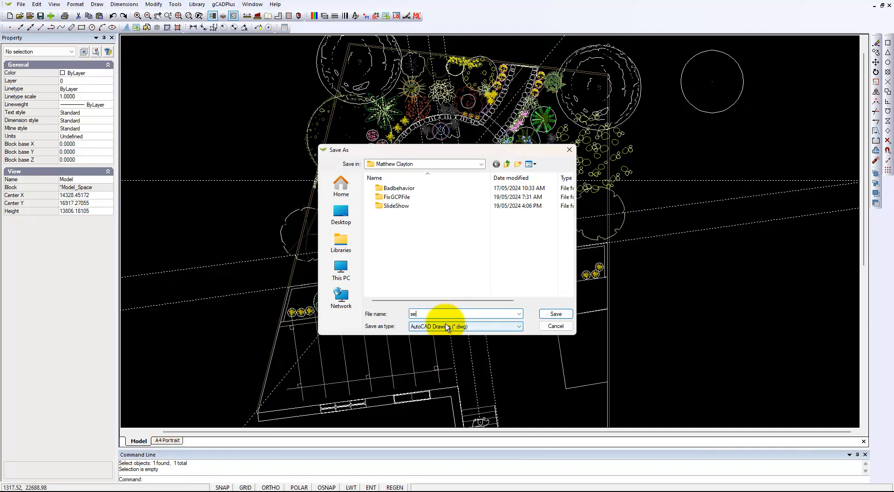
{"action": "type", "text": "secong"}
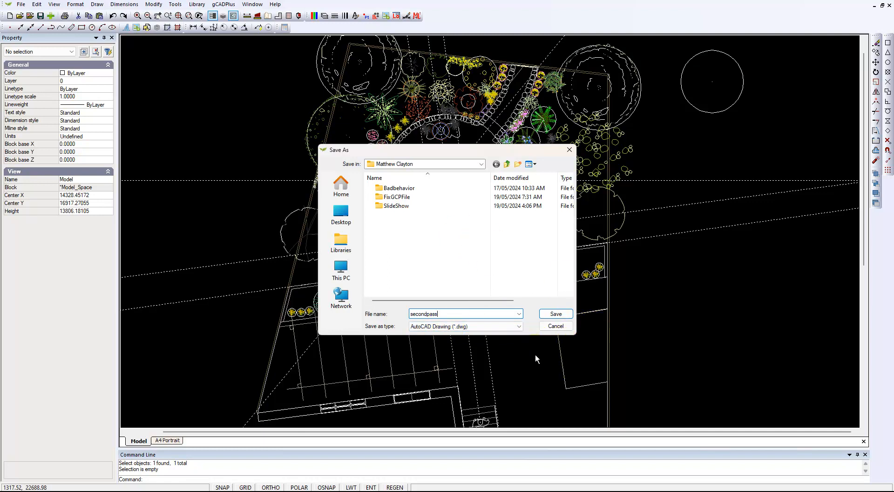
{"action": "left_click", "coordinate": [518, 326]}
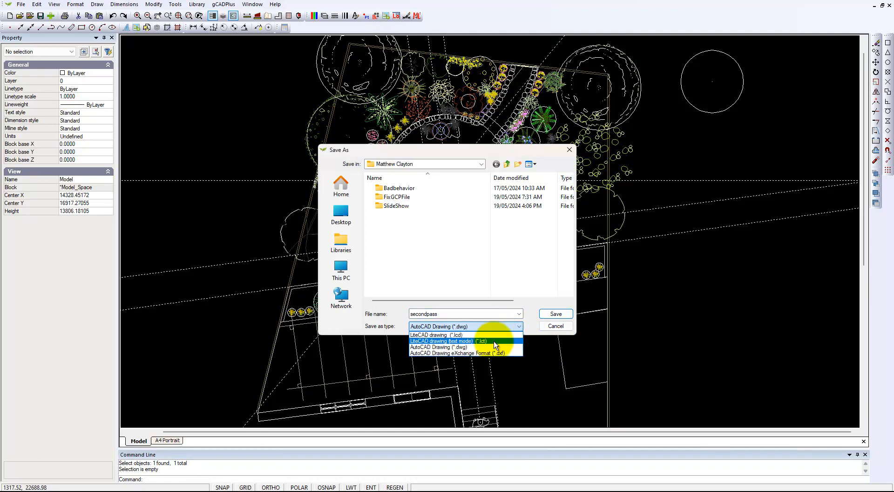
{"action": "left_click", "coordinate": [484, 352]}
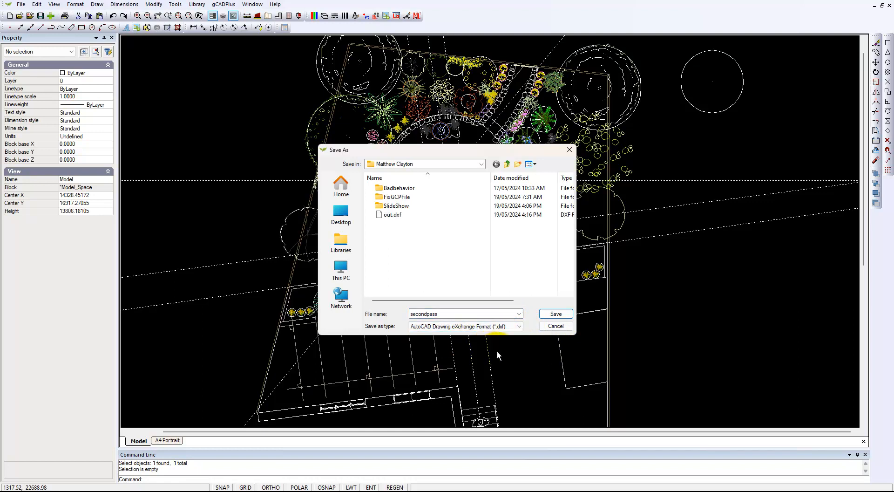
{"action": "left_click", "coordinate": [555, 316]}
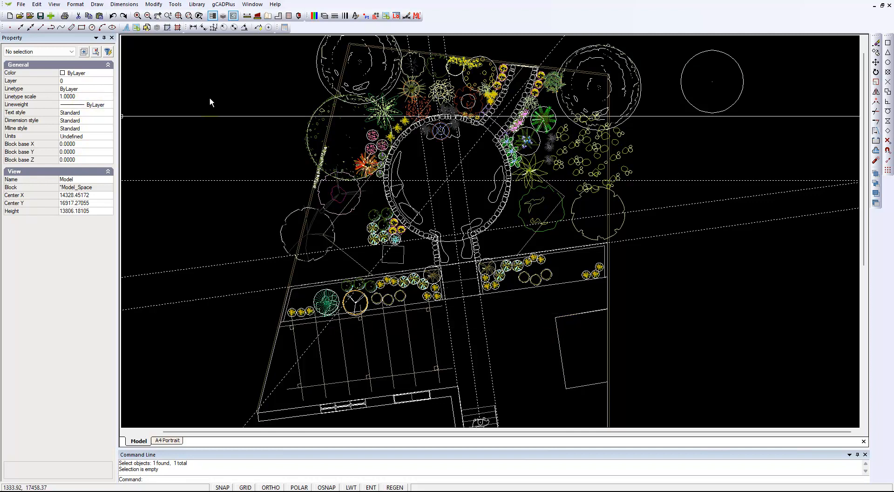
Save the reopened plan with Save As as a LiteCAD drawing (*.lcd) file named test.
{"action": "scroll", "coordinate": [240, 122], "scroll_direction": "down", "scroll_amount": 3}
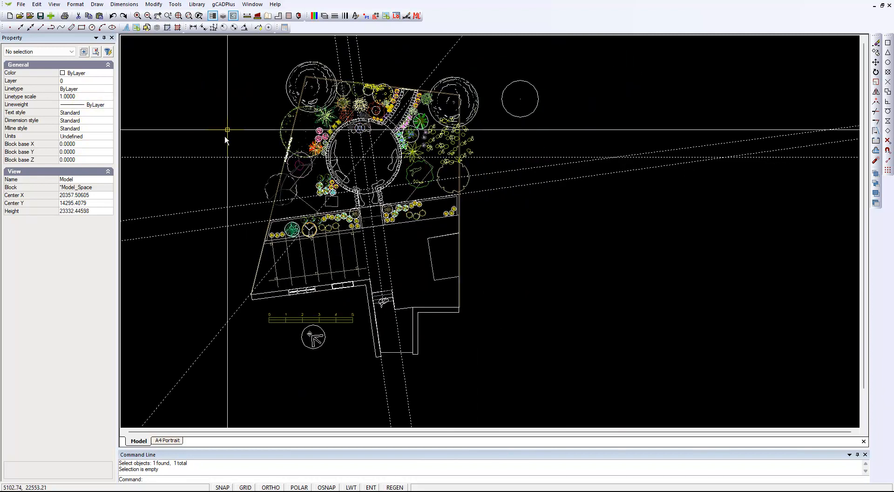
{"action": "left_click", "coordinate": [19, 6]}
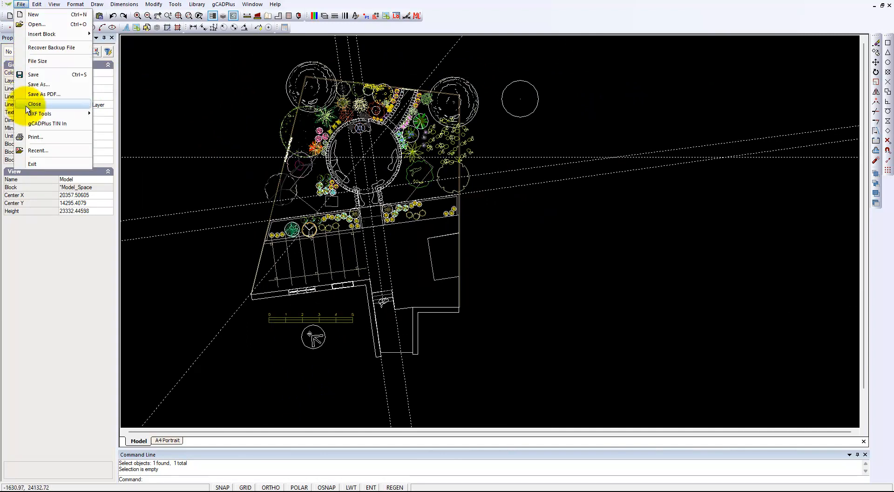
{"action": "left_click", "coordinate": [49, 87]}
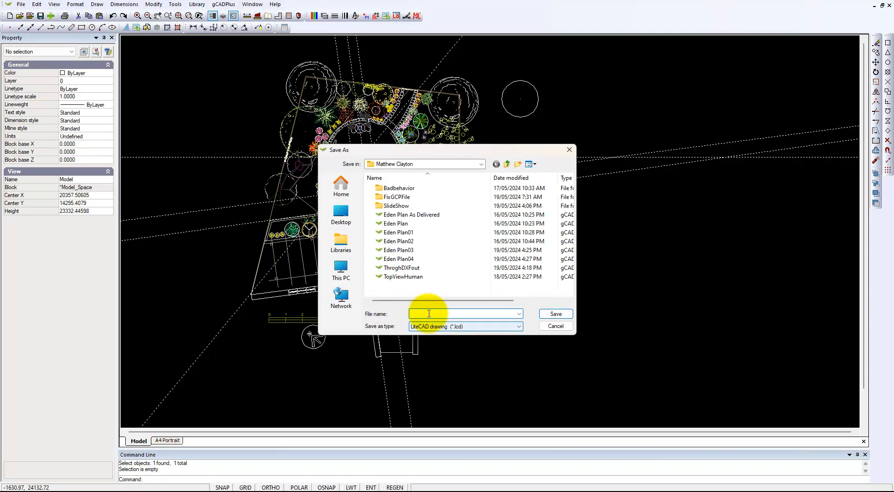
{"action": "type", "text": "test"}
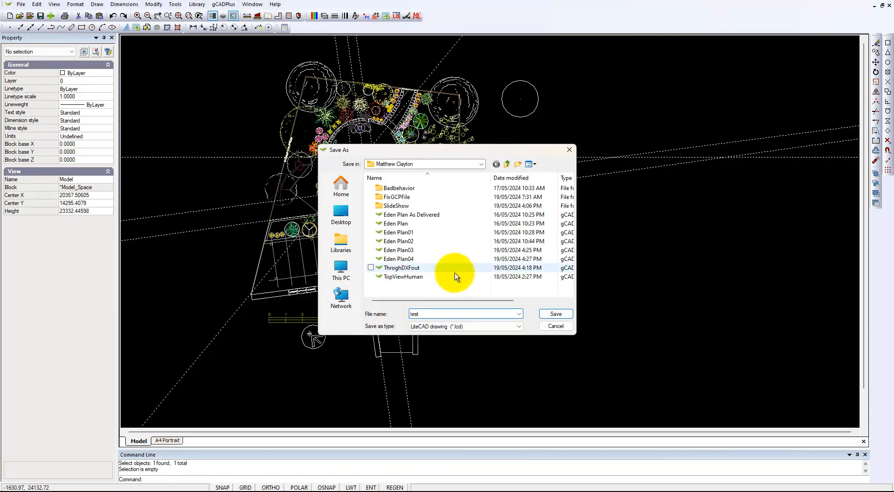
{"action": "left_click", "coordinate": [562, 316]}
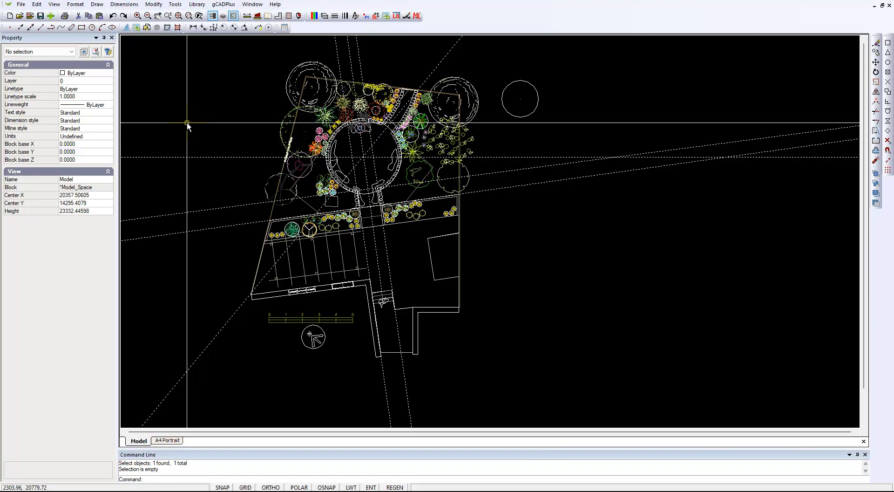
Check the properties of the curved polyline at the circular path's lower opening and of the construction line through that opening, leaving nothing selected.
{"action": "scroll", "coordinate": [314, 195], "scroll_direction": "up", "scroll_amount": 2}
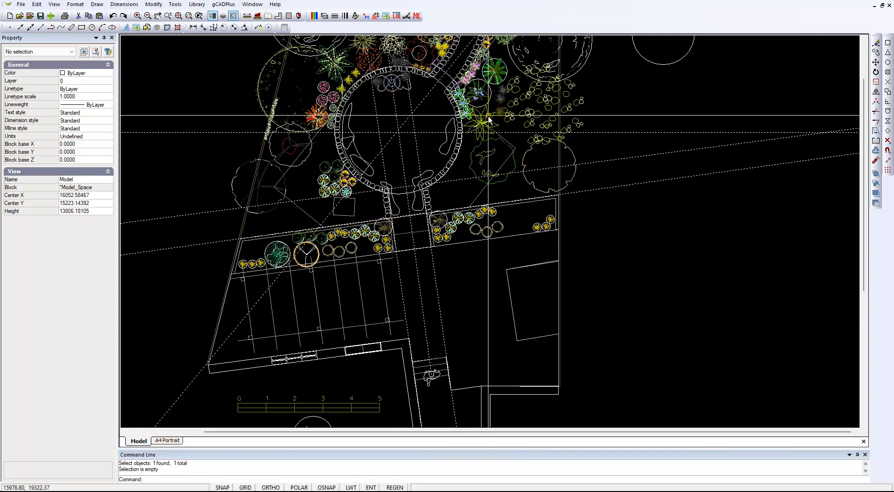
{"action": "left_click", "coordinate": [434, 171]}
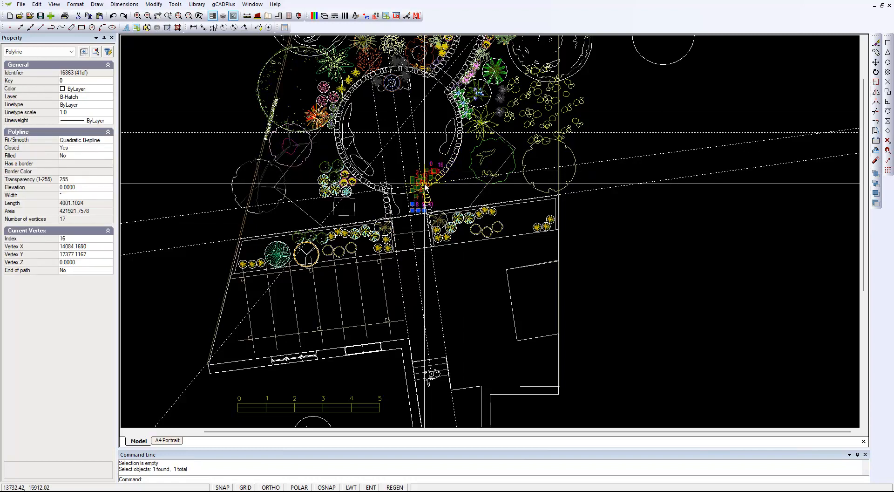
{"action": "key", "text": "Escape"}
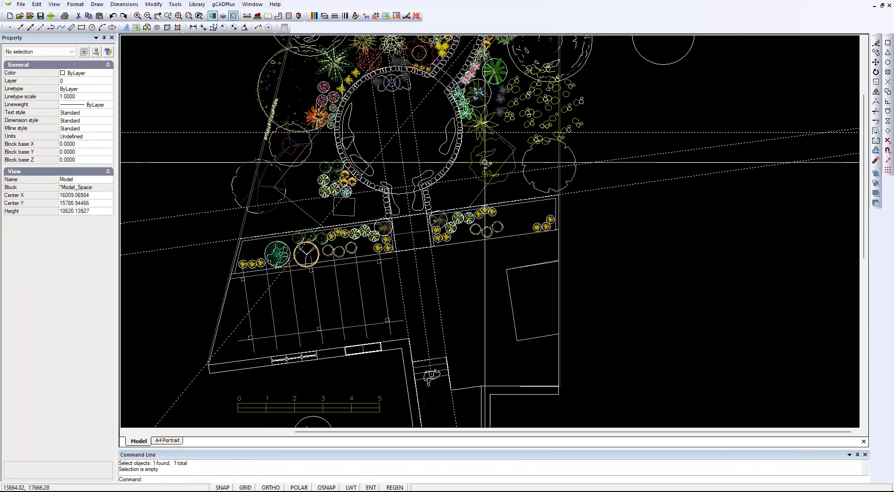
{"action": "scroll", "coordinate": [425, 187], "scroll_direction": "up", "scroll_amount": 3}
{"action": "scroll", "coordinate": [390, 203], "scroll_direction": "up", "scroll_amount": 2}
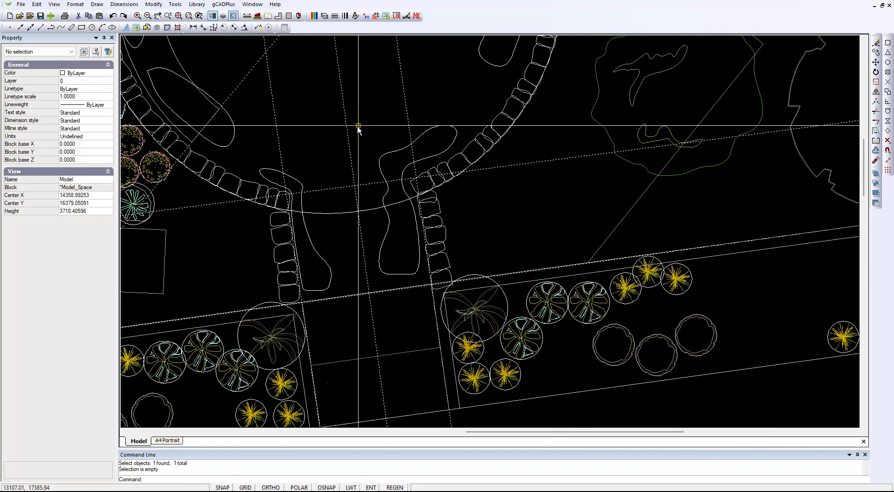
{"action": "left_click", "coordinate": [349, 141]}
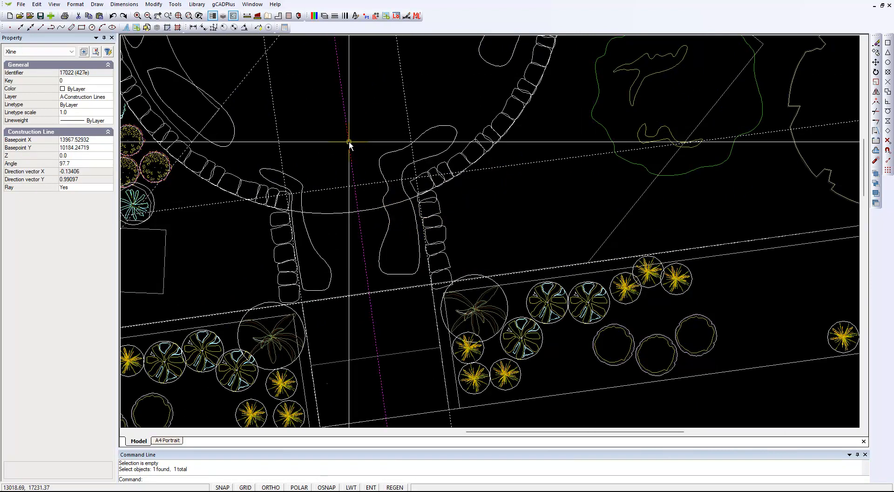
{"action": "key", "text": "Escape"}
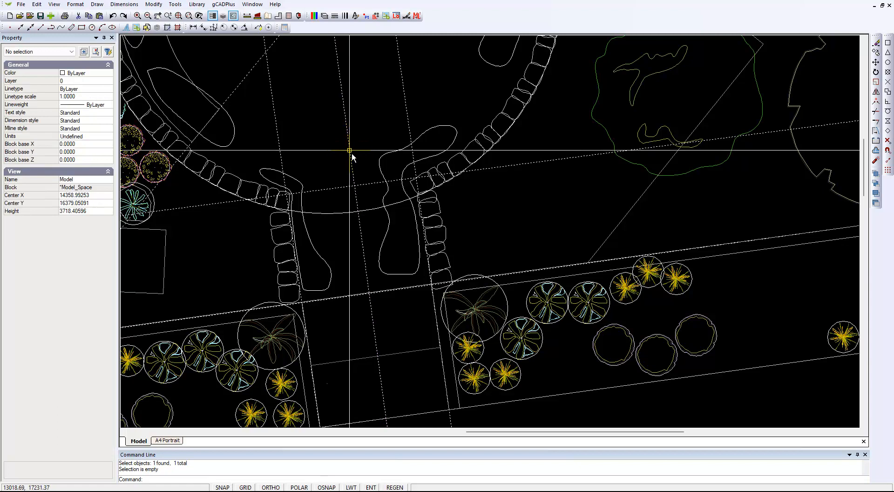